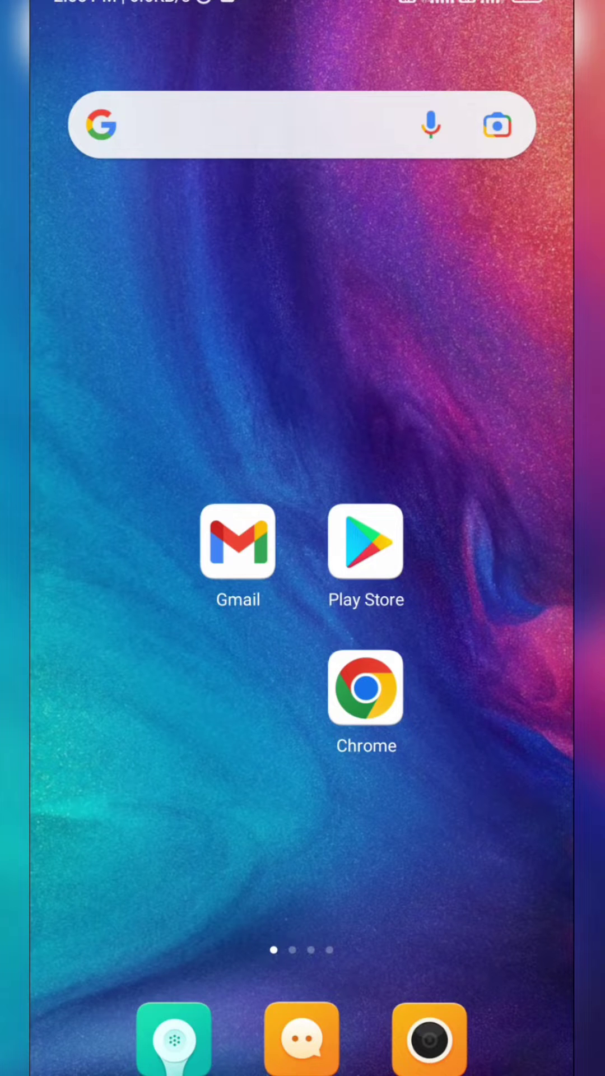
Search 'matlab' in Chrome and open the MathWorks MATLAB result.
left_click(366, 688)
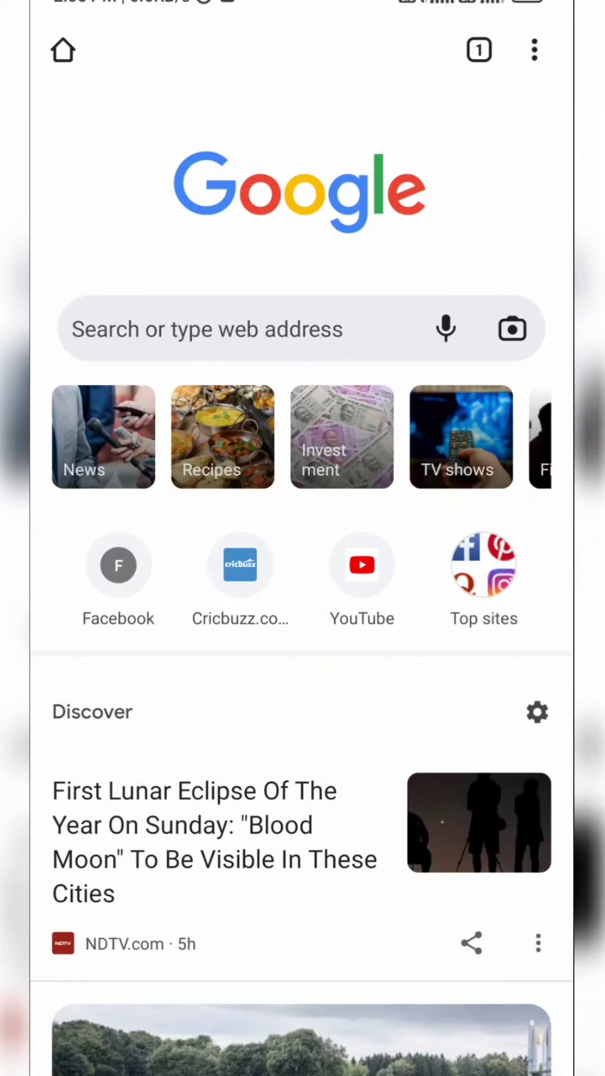
left_click(252, 327)
type("matlab")
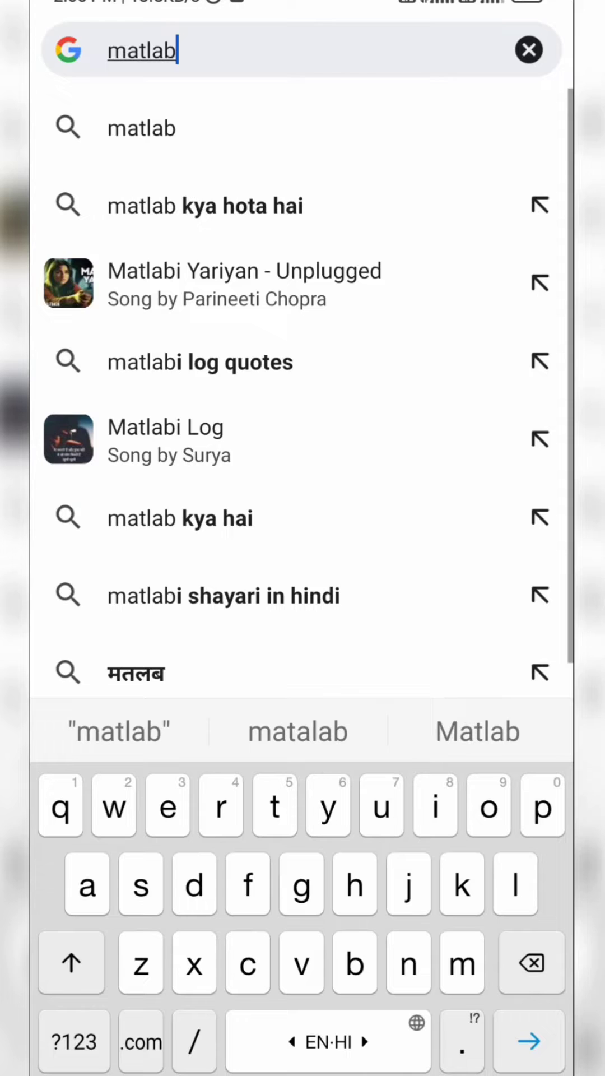
key("Return")
left_click(198, 706)
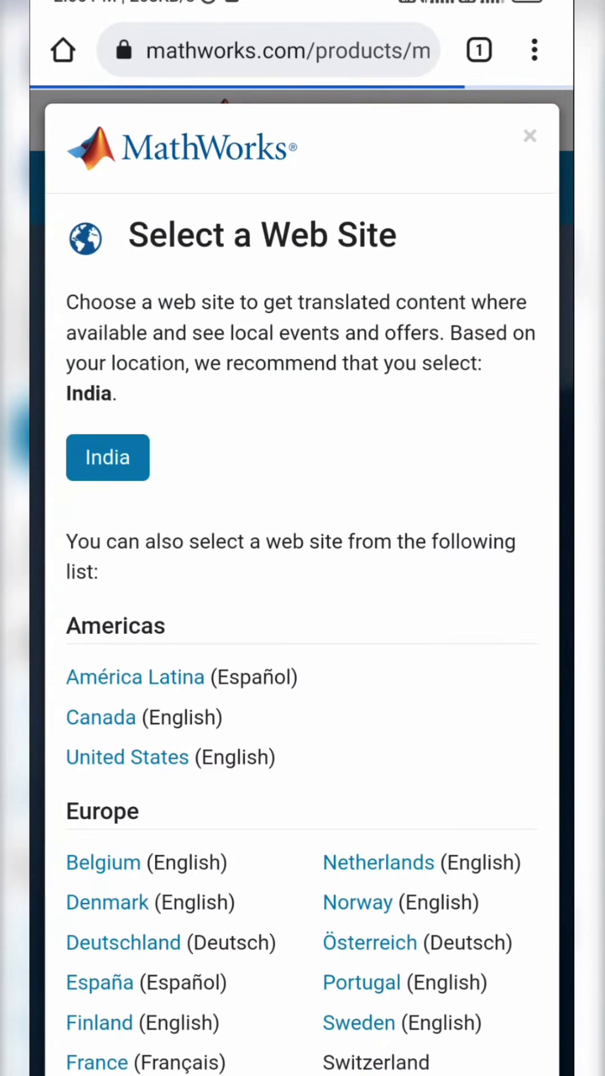
Choose the India MathWorks site and go to Sign In from its menu.
left_click(107, 457)
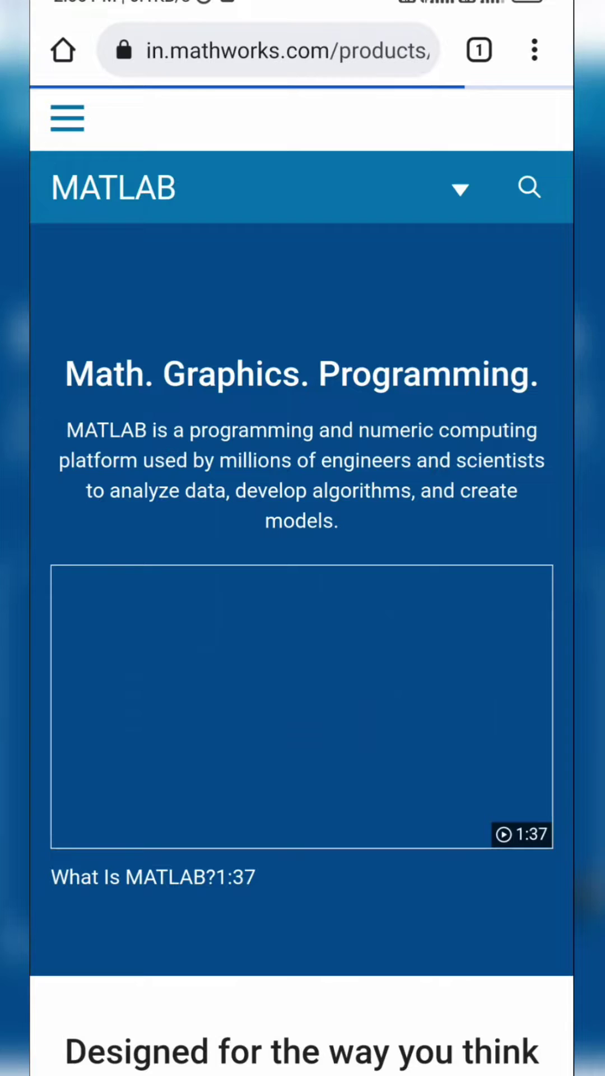
left_click(68, 119)
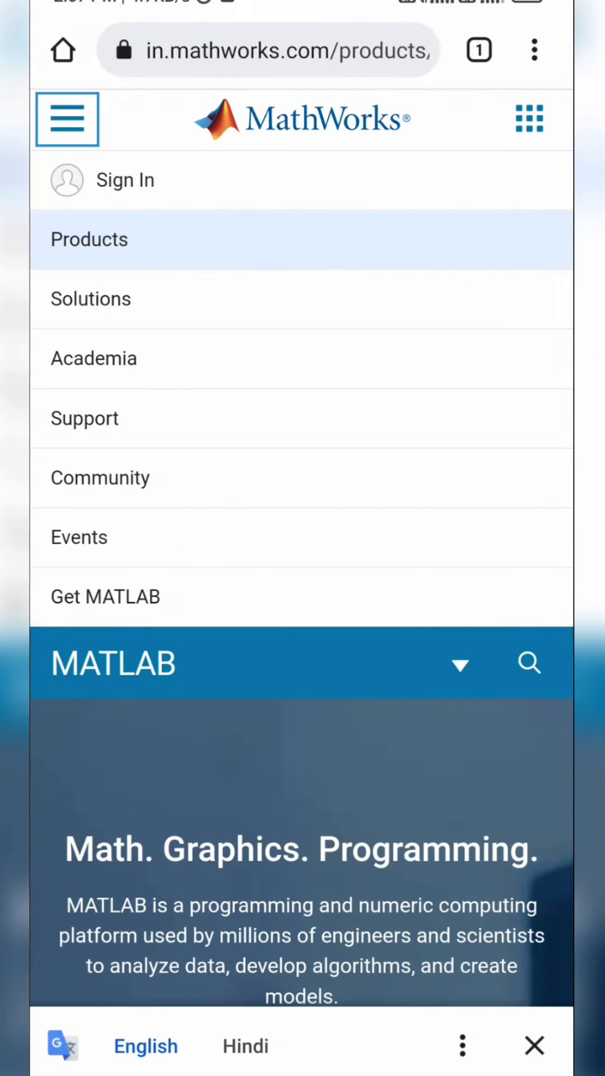
left_click(125, 180)
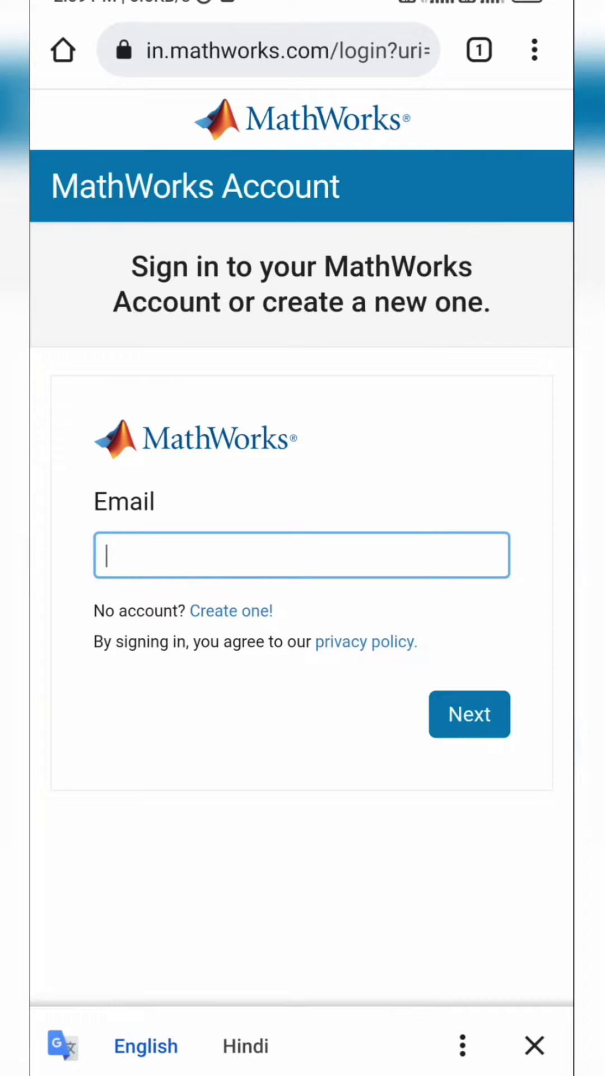
Start a new MathWorks account and pick the user category, Student then Teacher/researcher.
left_click(231, 611)
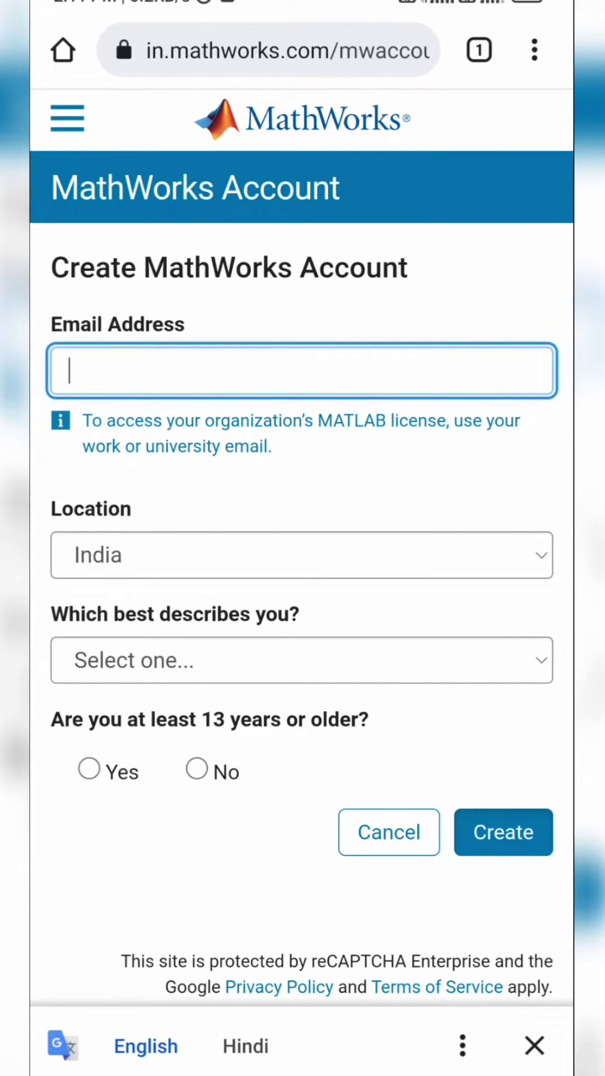
left_click(302, 660)
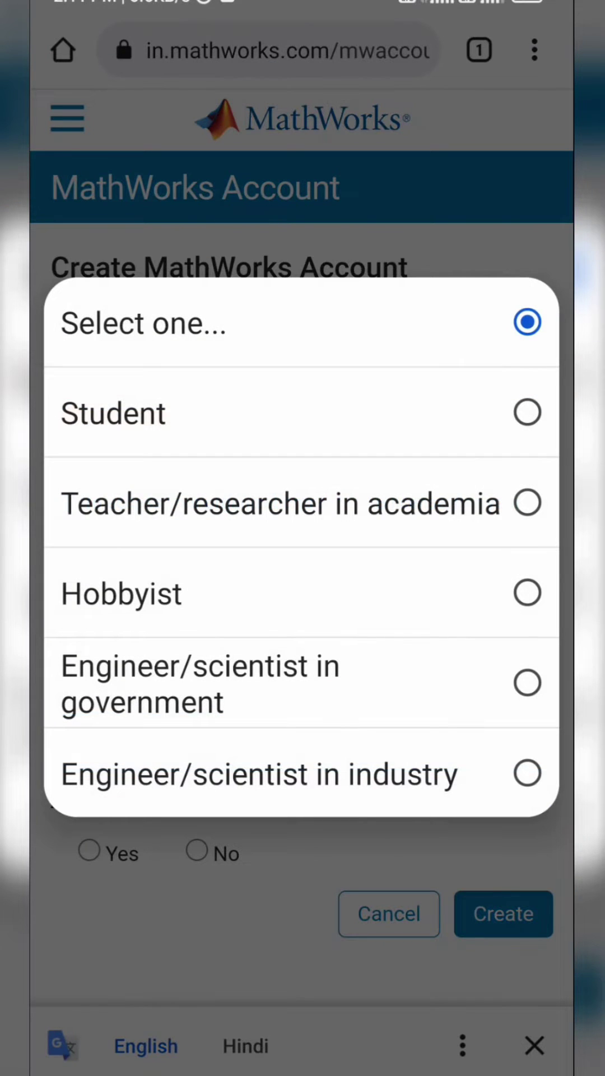
left_click(302, 413)
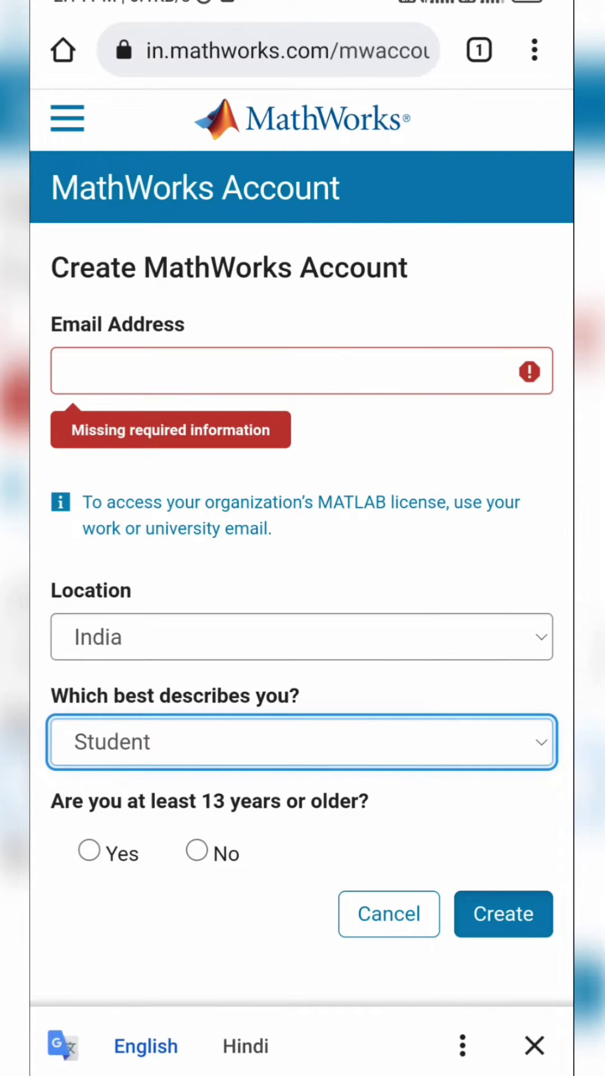
left_click(302, 742)
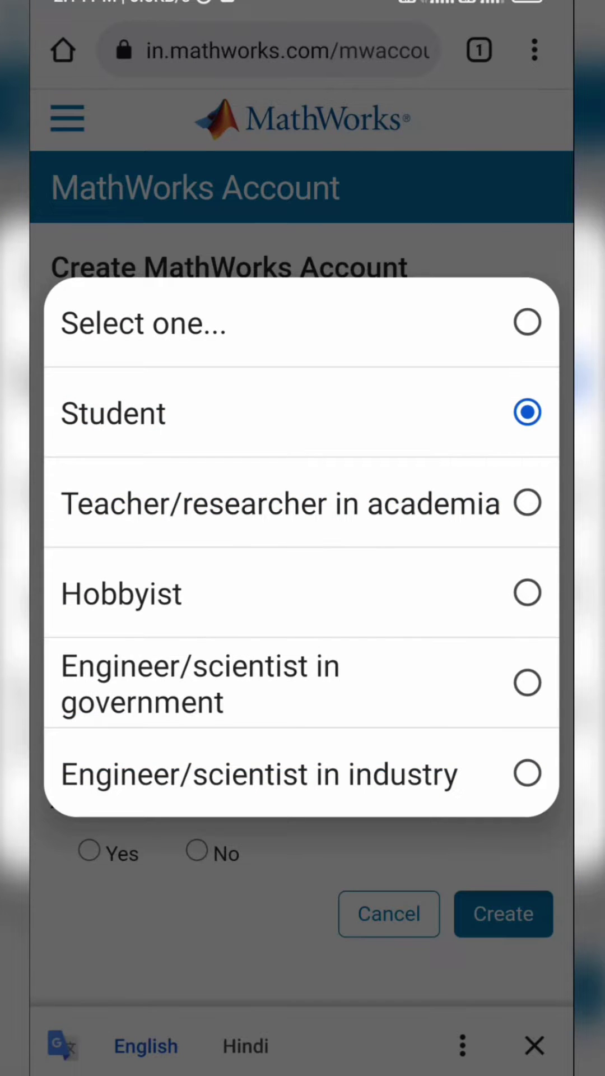
left_click(280, 502)
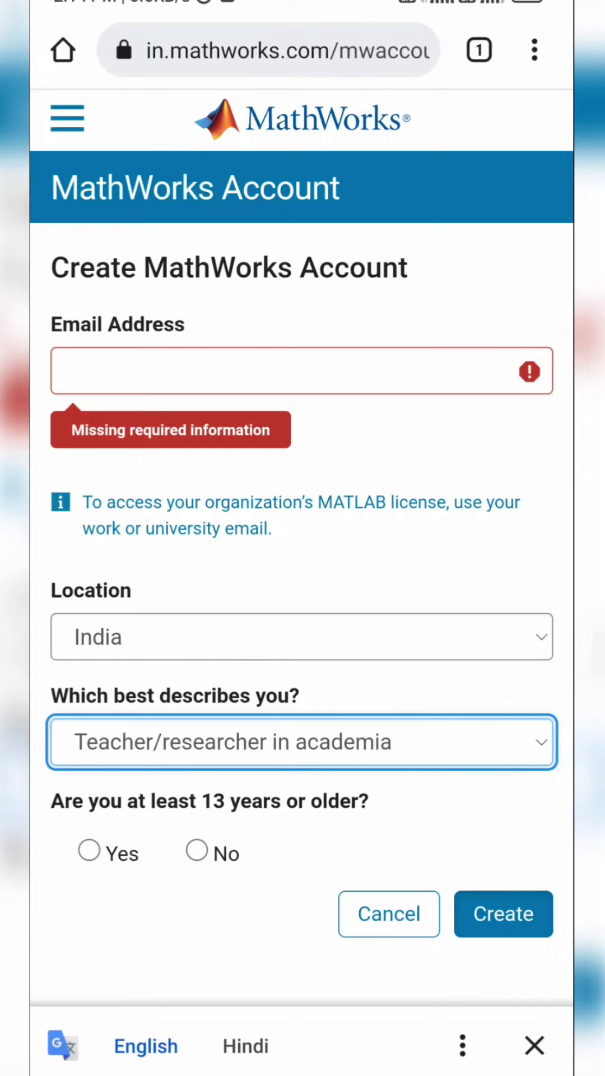
left_click(302, 741)
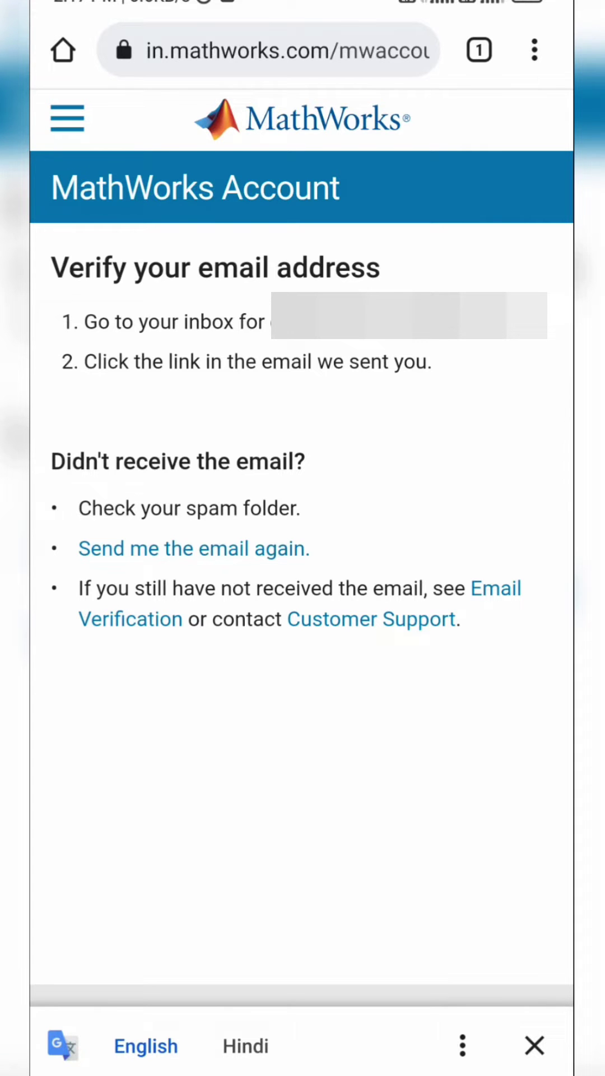
Leave Chrome for the home screen and open Gmail.
left_click_drag(303, 1067, 302, 589)
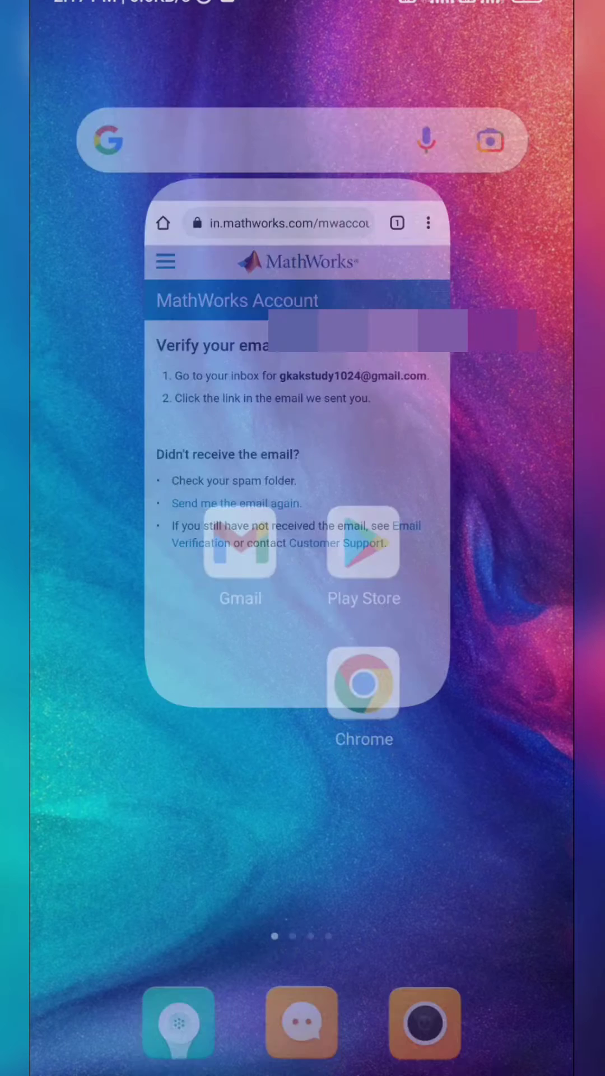
left_click(238, 541)
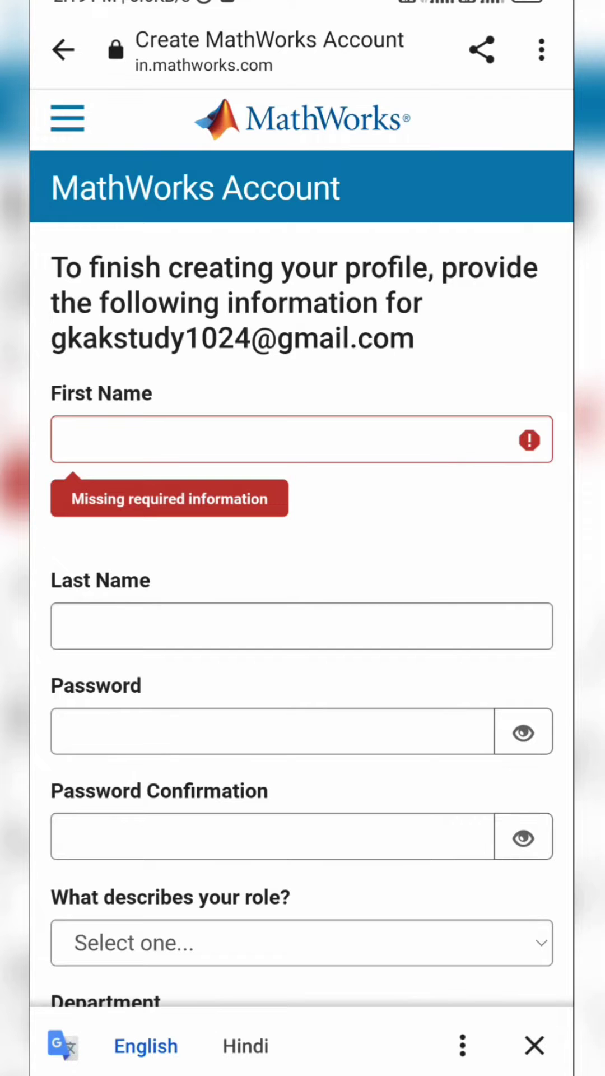
scroll(303, 538, "down", 5)
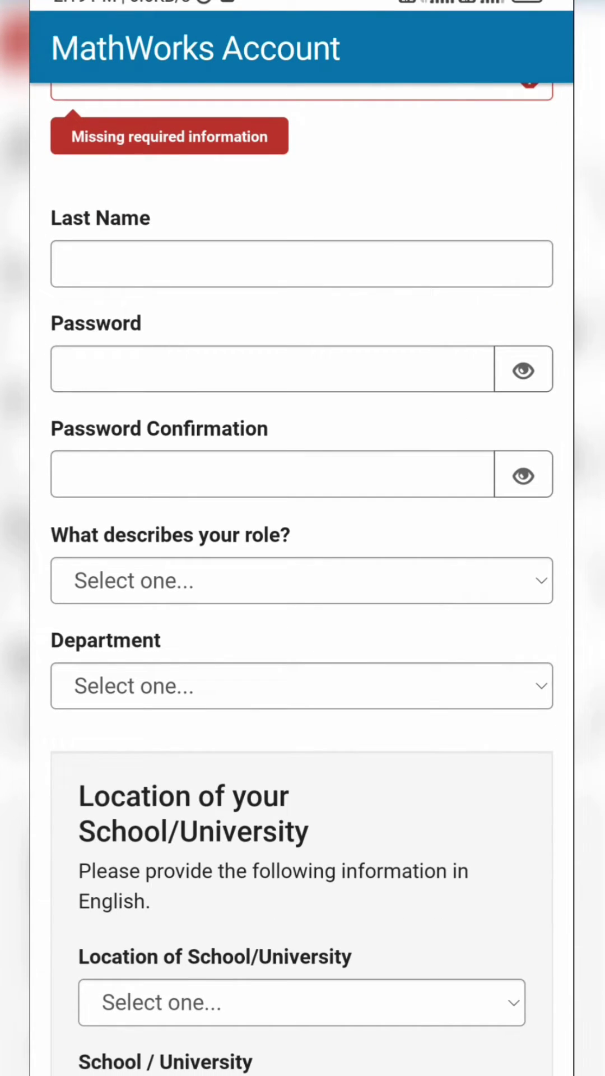
Leave role and school fields unset, accept the Online Services Agreement, and create the account.
left_click(302, 580)
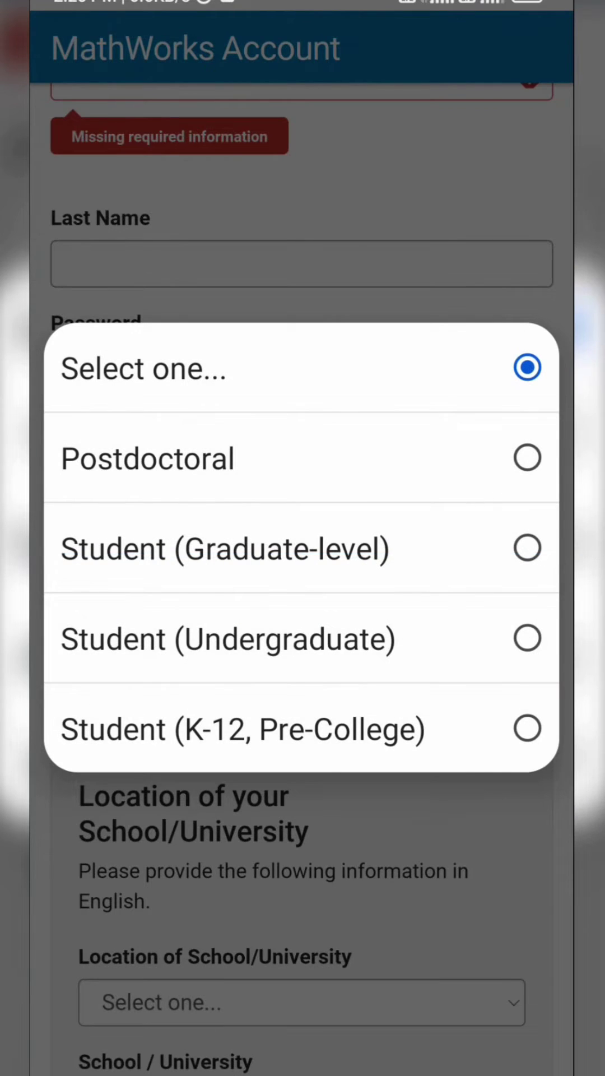
key("Escape")
key("Tab")
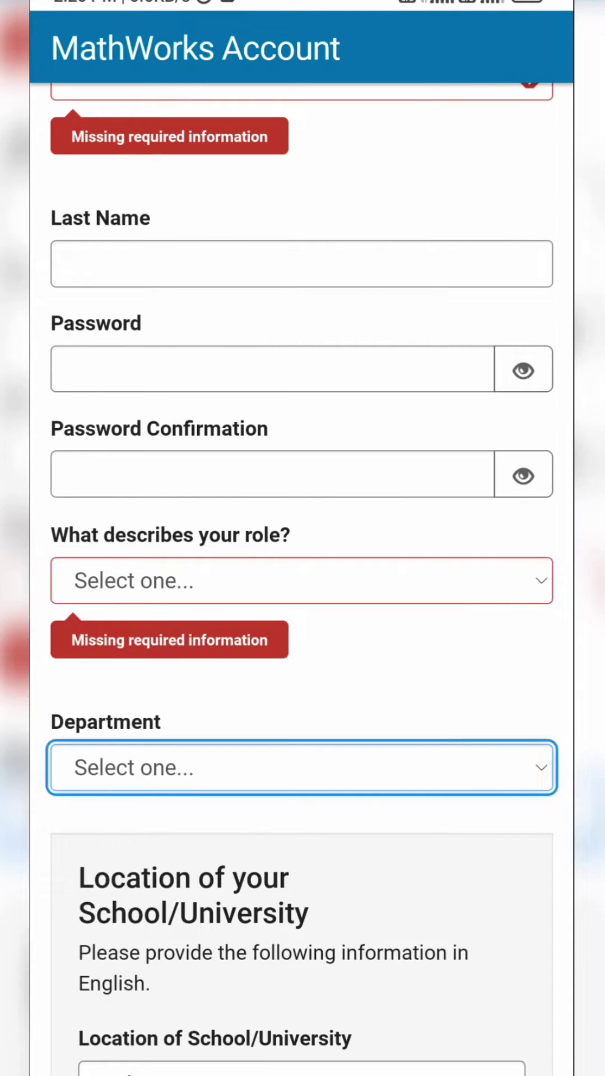
scroll(302, 539, "down", 5)
scroll(302, 537, "down", 2)
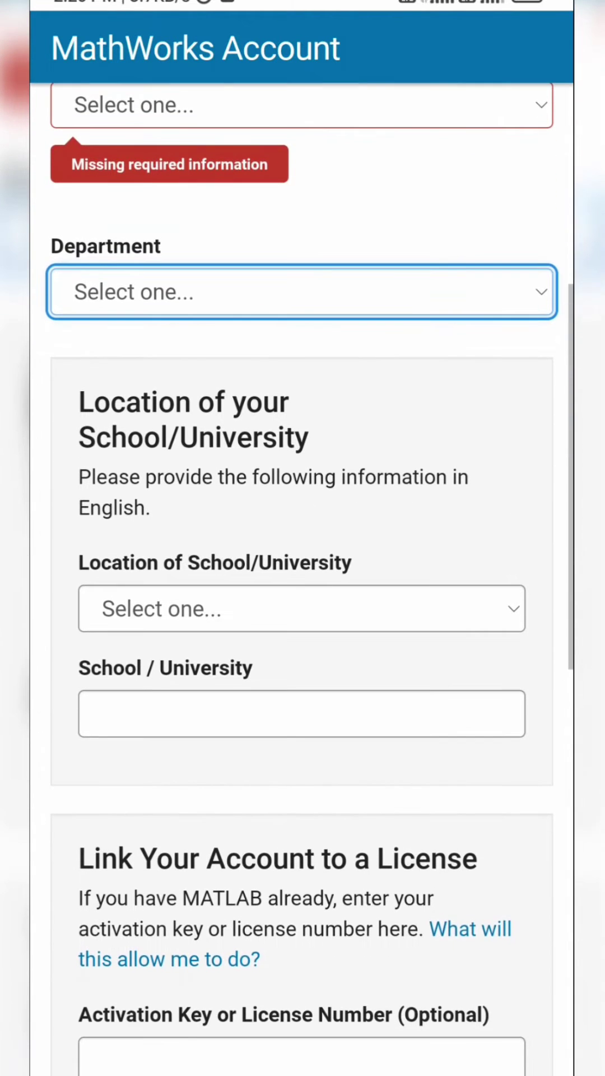
key("Tab")
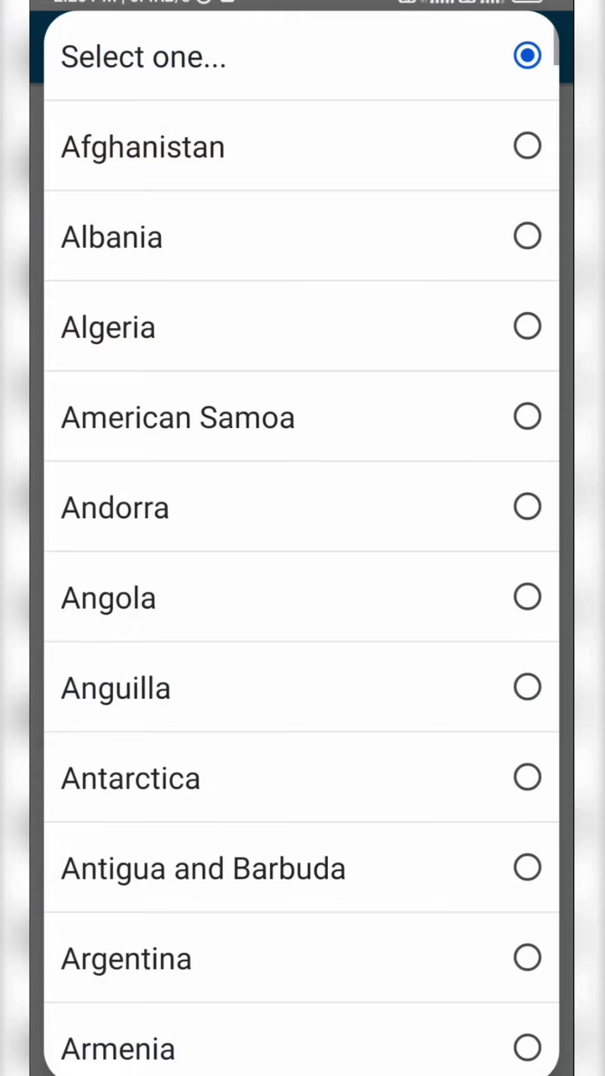
key("Tab")
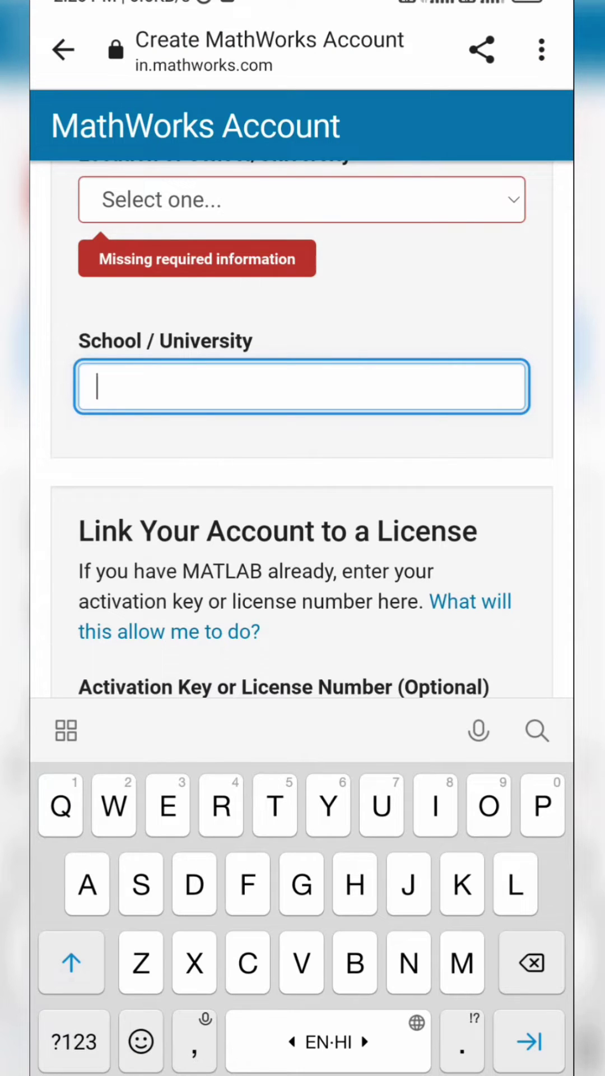
key("Escape")
scroll(302, 538, "down", 3)
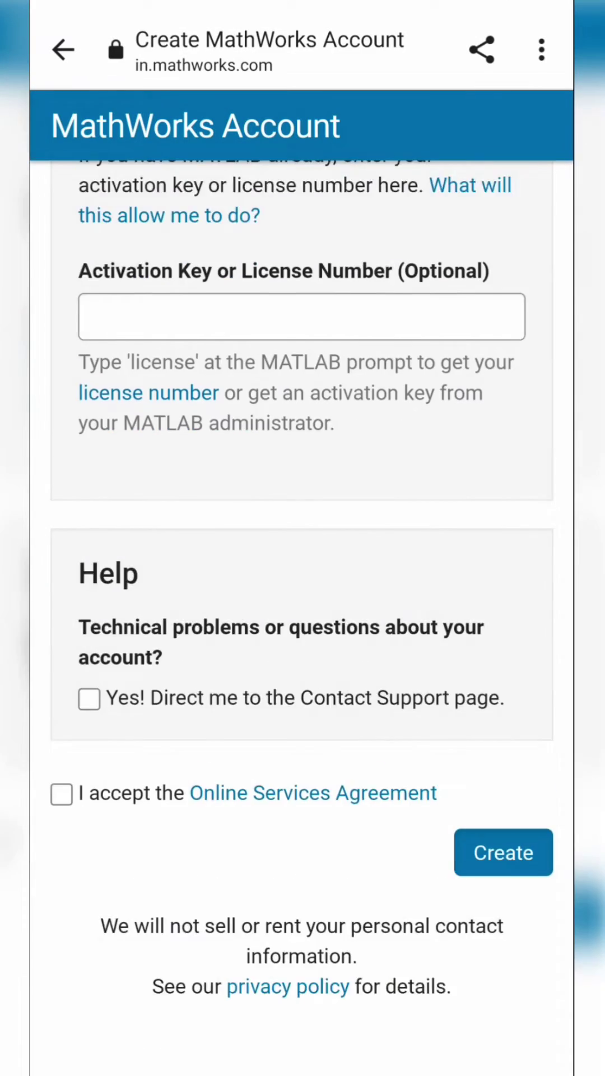
left_click(60, 877)
left_click(502, 934)
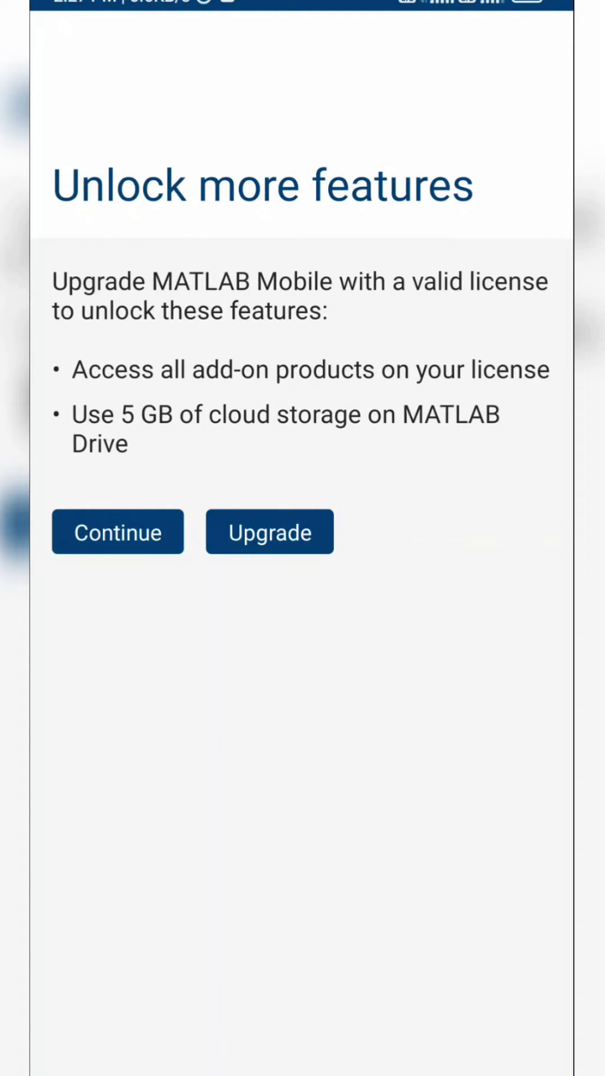
Dismiss the upgrade and tip prompts, then create ampShiftKeying.m in MATLAB Drive.
left_click(117, 532)
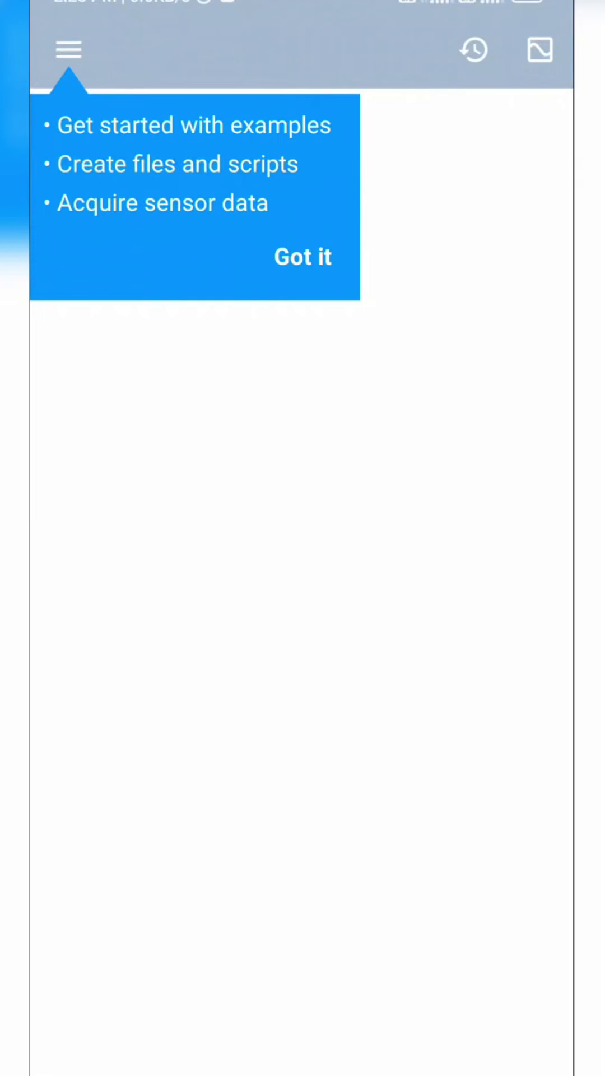
left_click(302, 256)
left_click(68, 49)
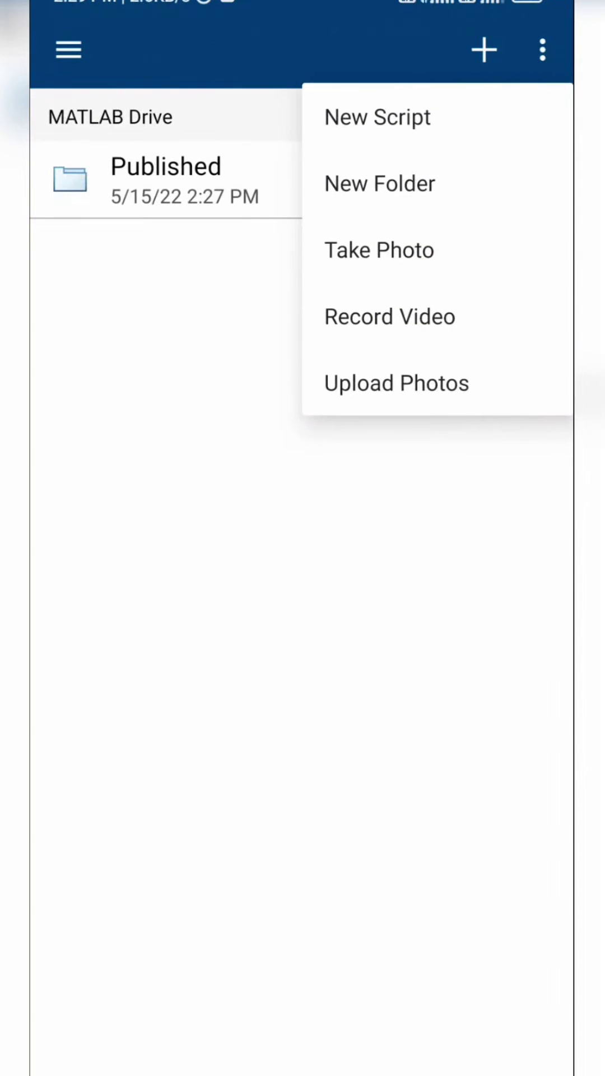
left_click(377, 117)
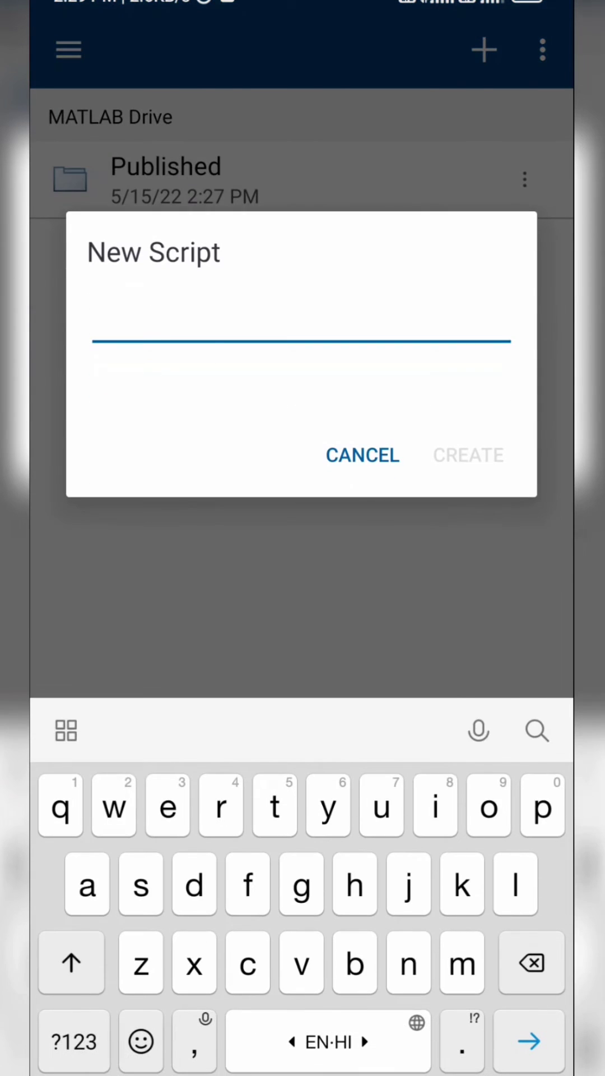
type("ampShiftKeyin")
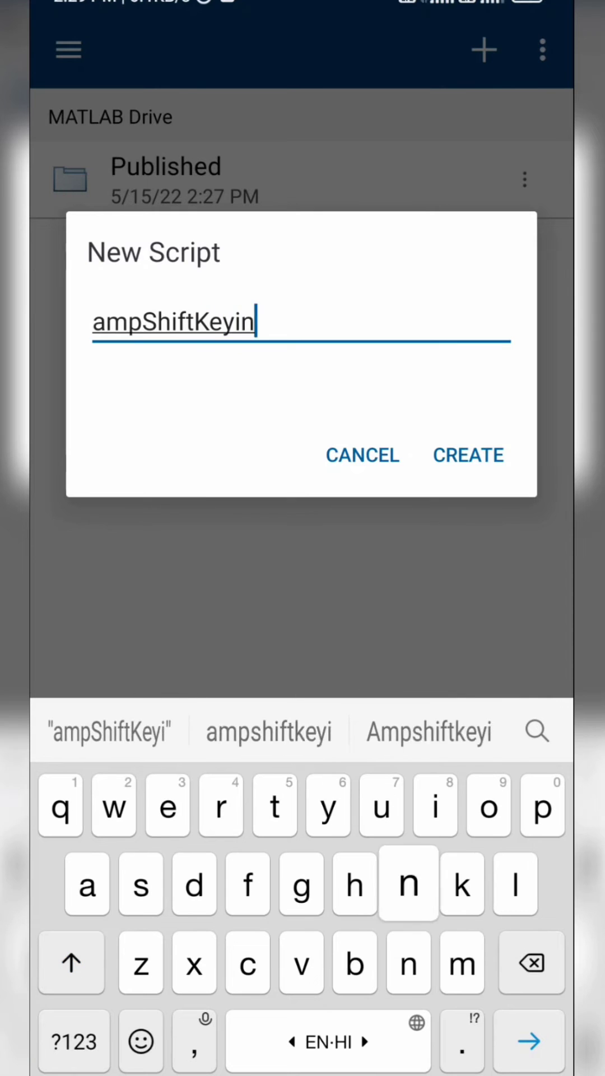
type("g.m")
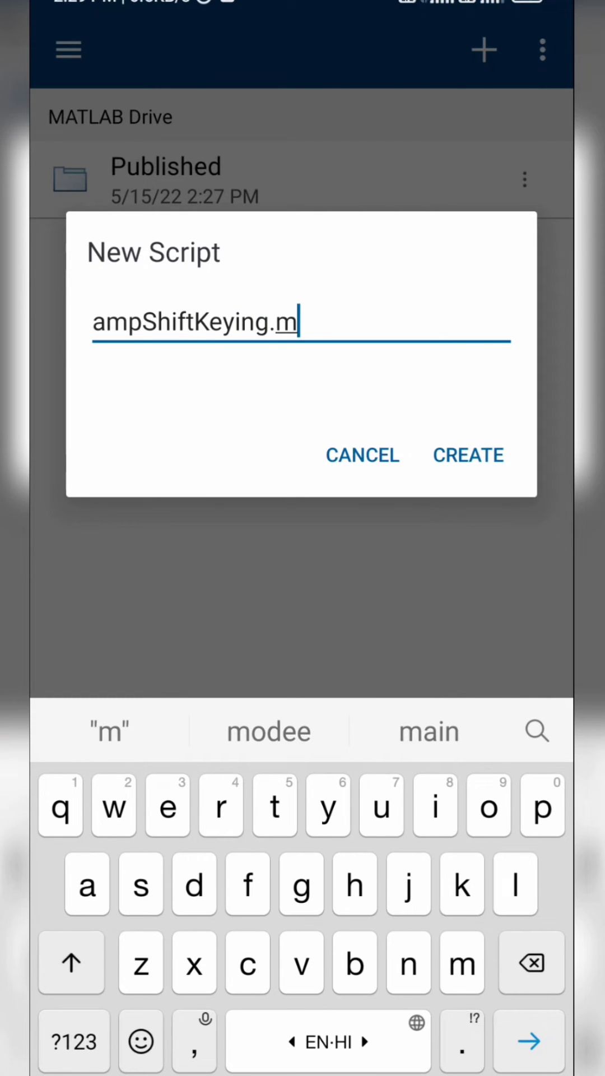
key("Return")
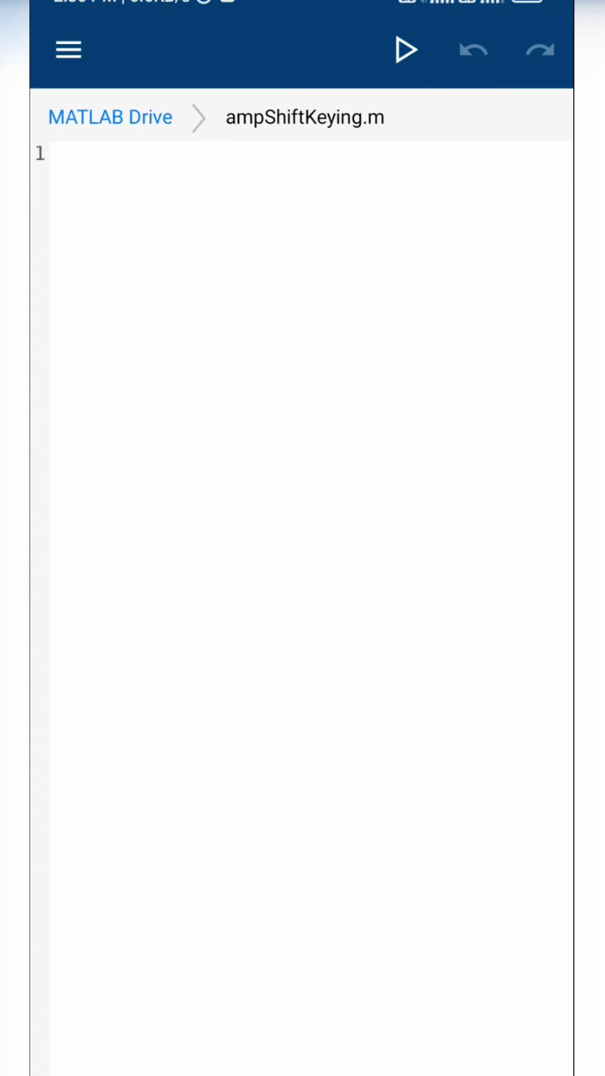
Paste the FSK modulation code into ampShiftKeying.m and run it.
left_click(51, 153)
left_click(76, 69)
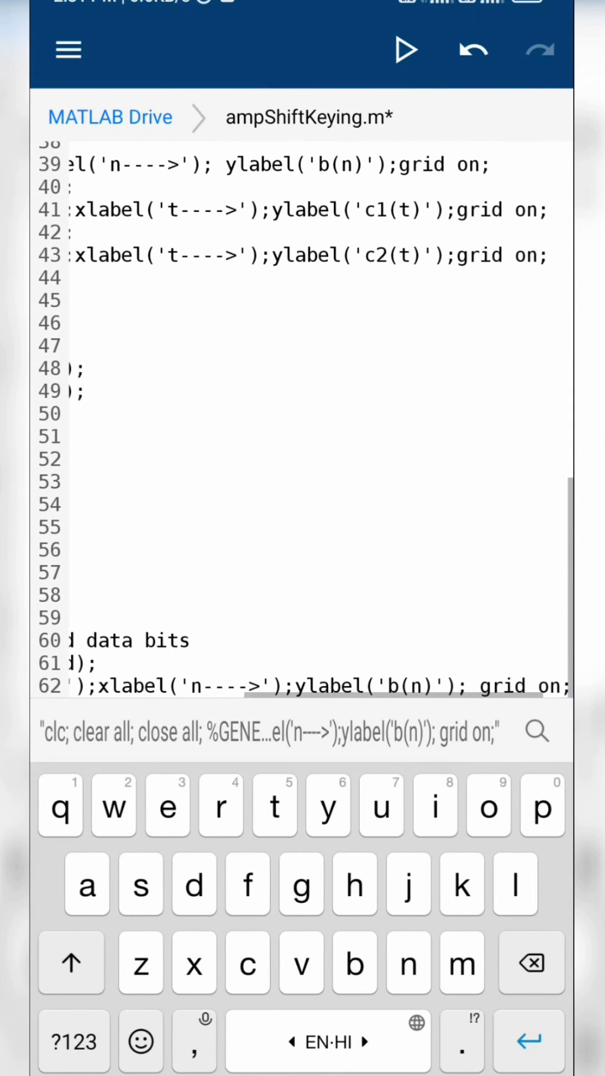
scroll(303, 420, "up", 10)
scroll(303, 421, "up", 5)
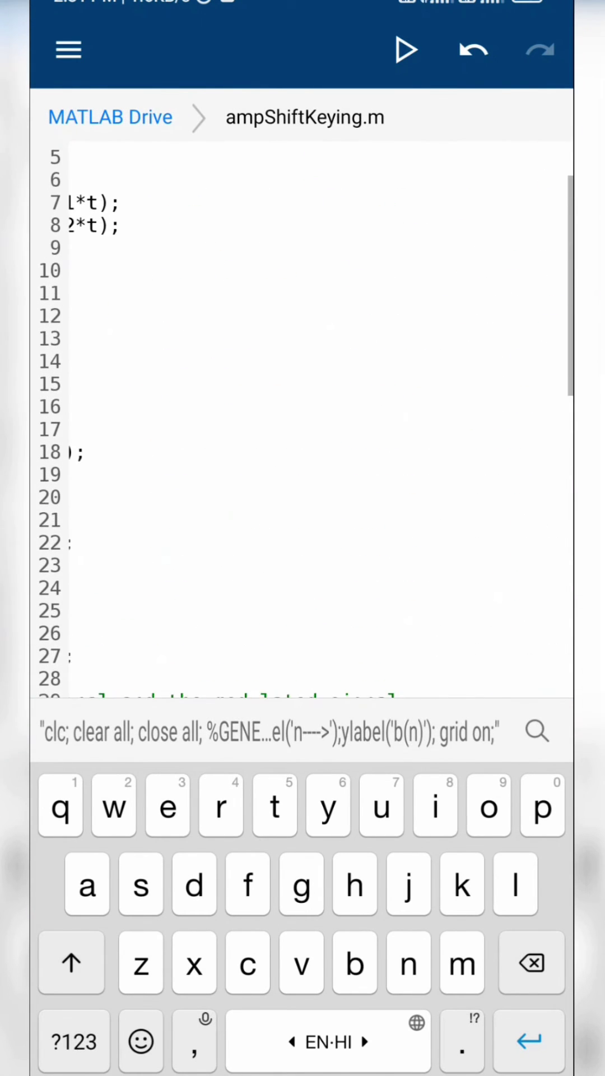
scroll(302, 420, "left", 5)
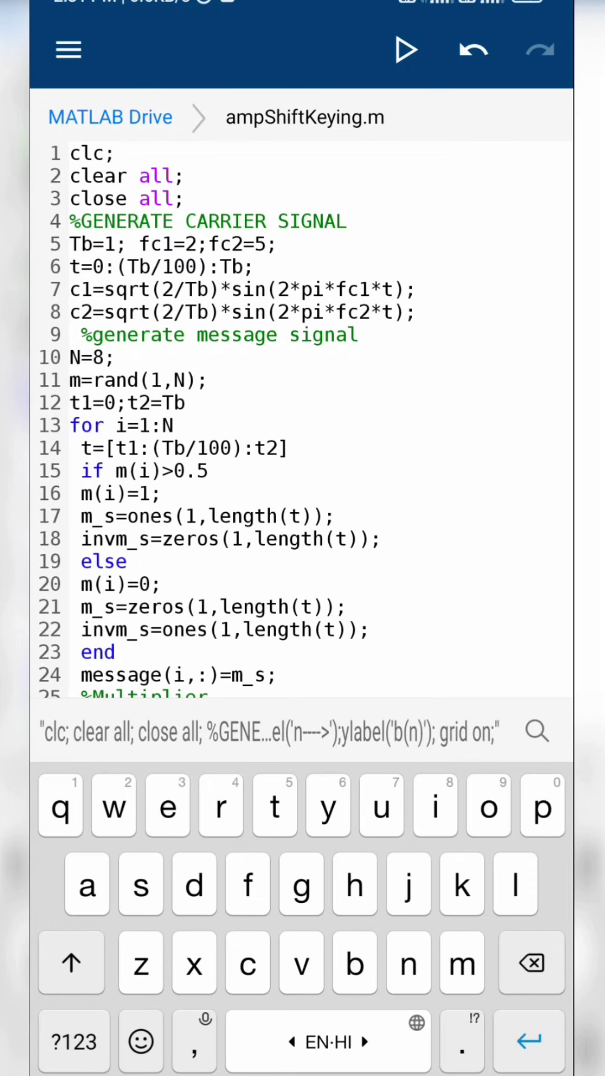
left_click(405, 50)
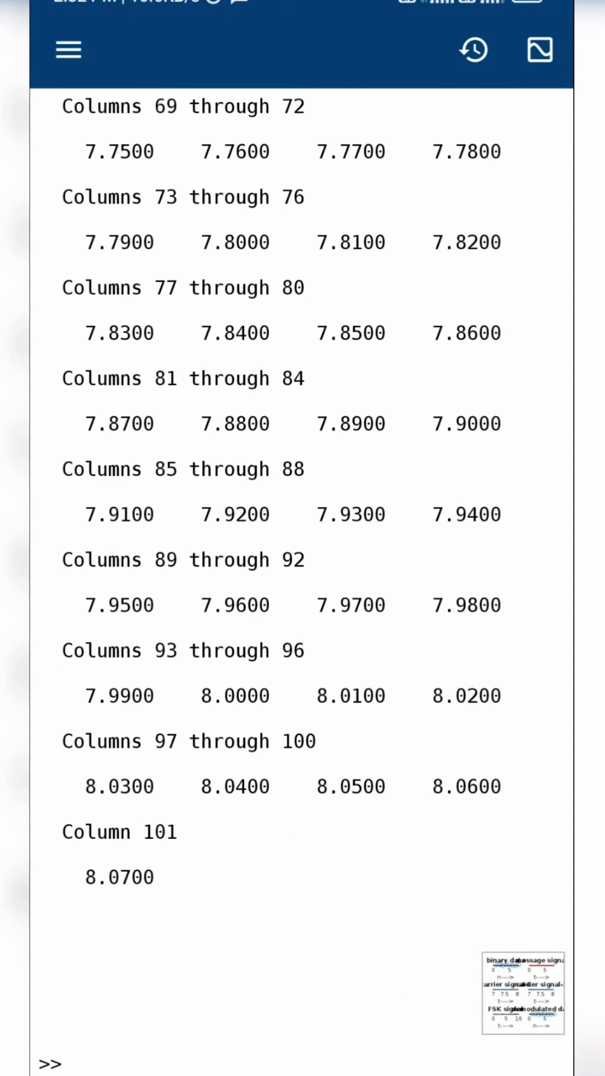
Open the figure thumbnail to show the six plots full-size.
left_click(523, 992)
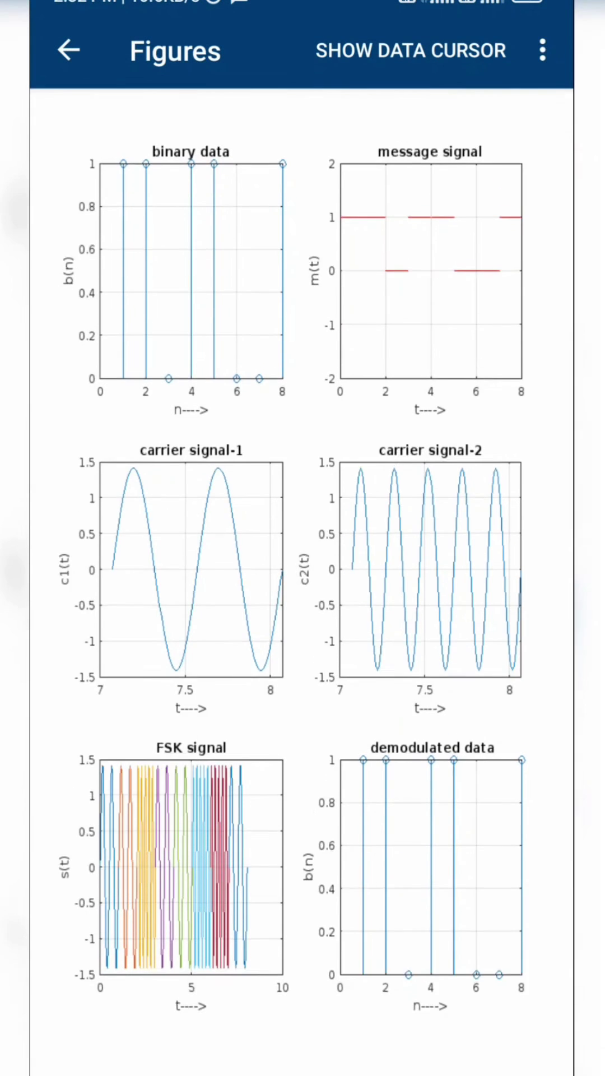